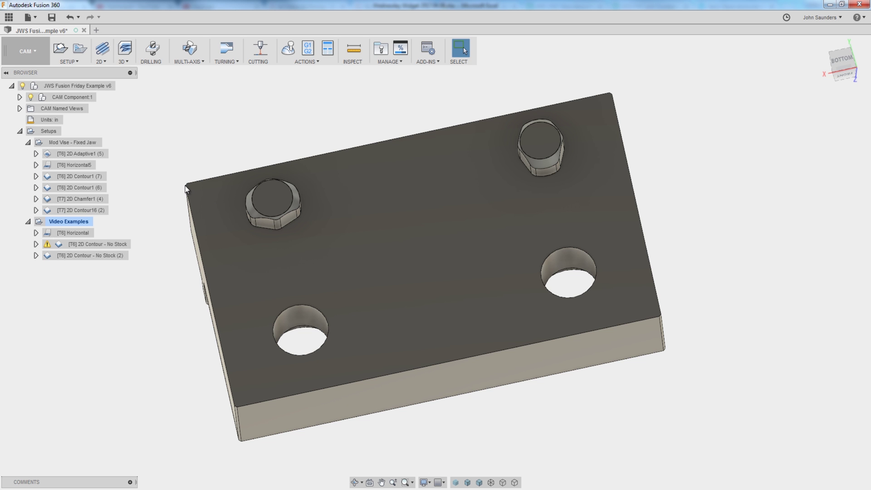
# Step: Display the toolpaths of 2D Contour1 (7) and 2D Contour - No Stock (2) on the fixed jaw
pyautogui.keyDown('shift'); pyautogui.moveTo(185, 189); pyautogui.dragTo(188, 209, button='middle'); pyautogui.keyUp('shift')
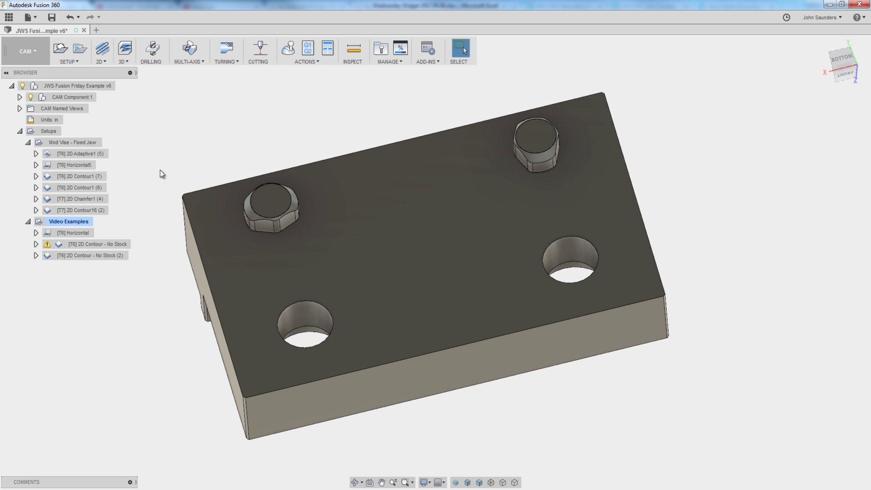
pyautogui.click(92, 177)
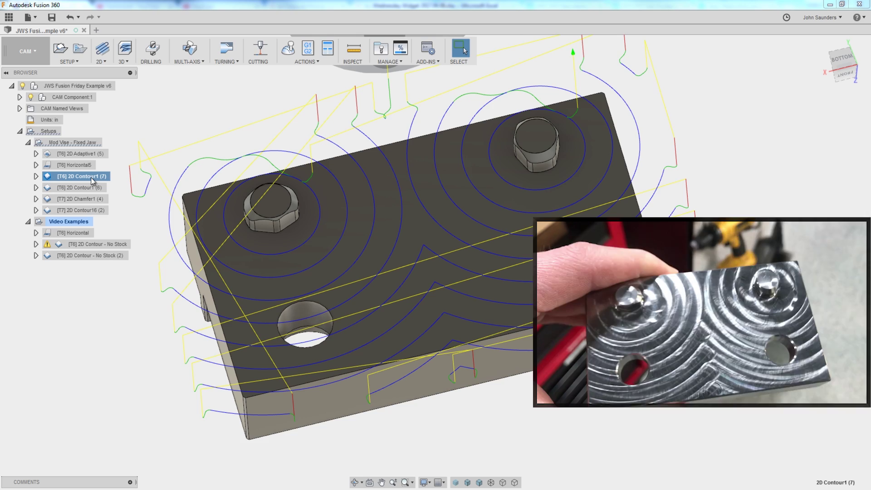
pyautogui.scroll(2, 426, 291)
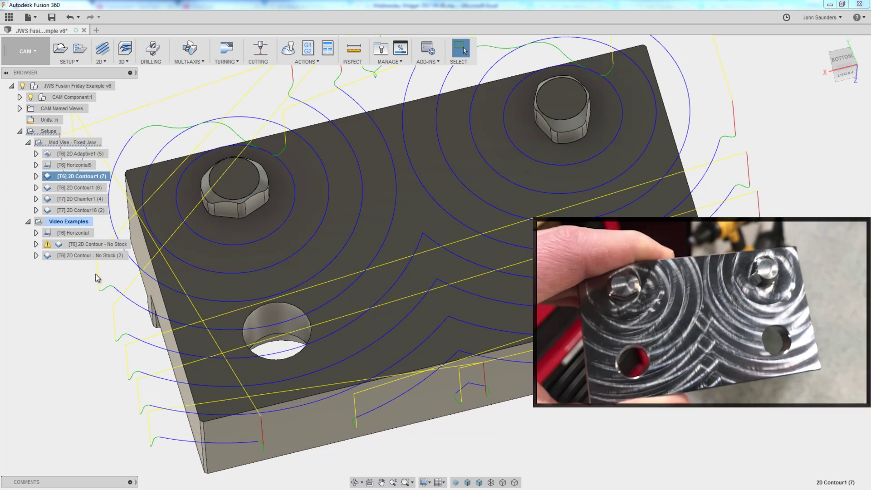
pyautogui.click(83, 257)
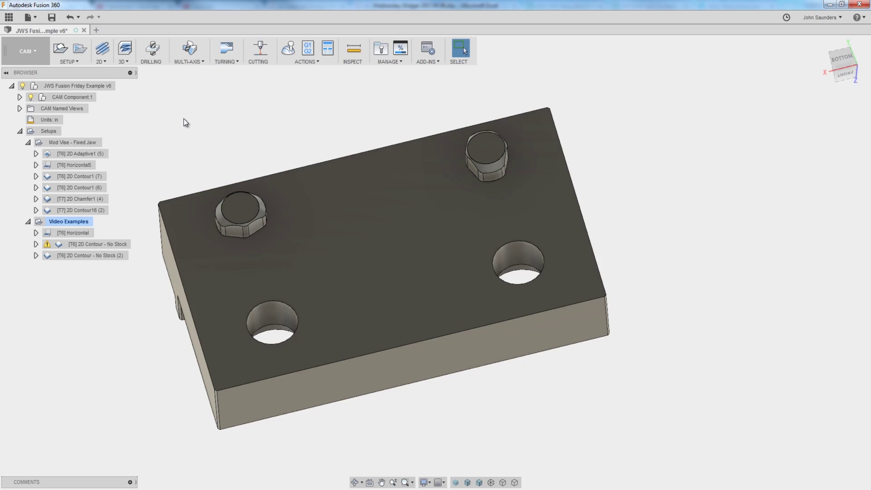
# Step: Show the 2D Adaptive1 (5) toolpath and the Horizontal toolpath from Video Examples on the jaw's pin-side face
pyautogui.keyDown('shift'); pyautogui.moveTo(155, 143); pyautogui.dragTo(241, 86, button='middle'); pyautogui.keyUp('shift')
pyautogui.press('Escape')
pyautogui.scroll(-1, 234, 109)
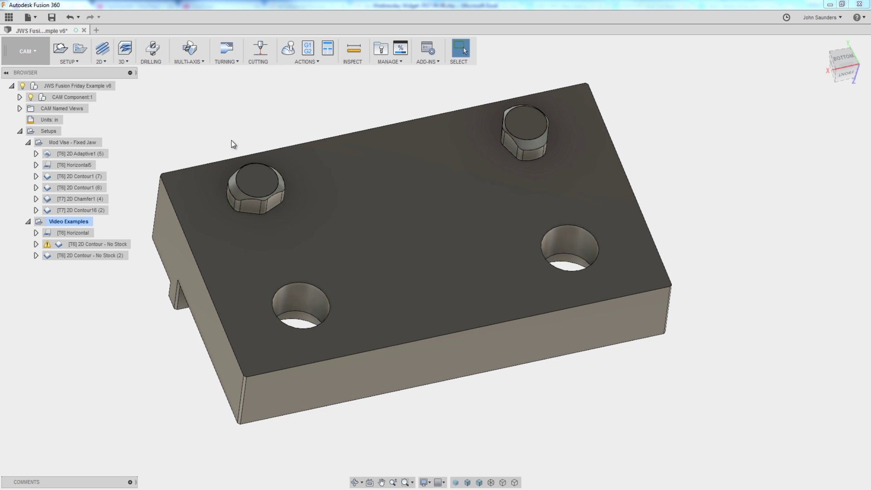
pyautogui.click(63, 154)
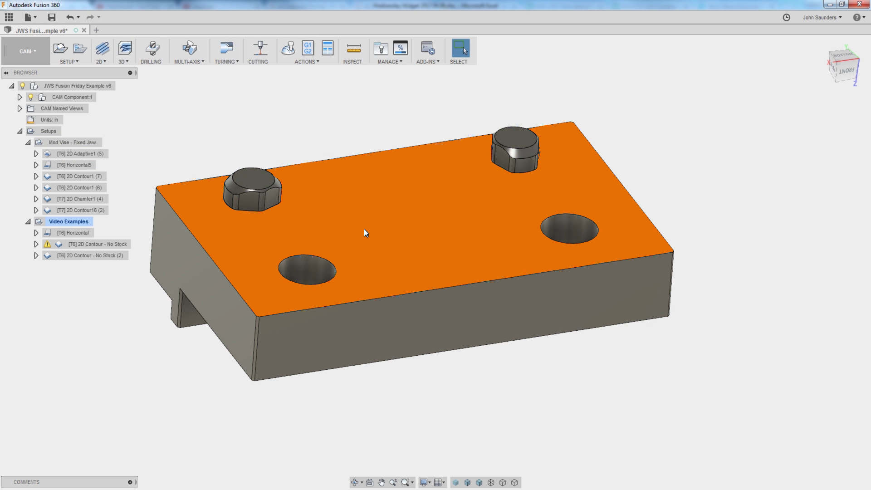
pyautogui.click(75, 235)
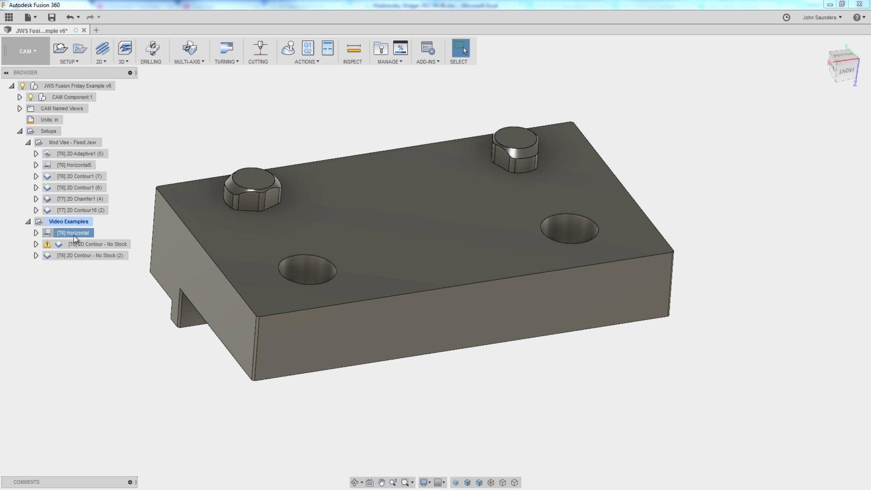
pyautogui.keyDown('shift'); pyautogui.moveTo(349, 211); pyautogui.dragTo(373, 212, button='middle'); pyautogui.keyUp('shift')
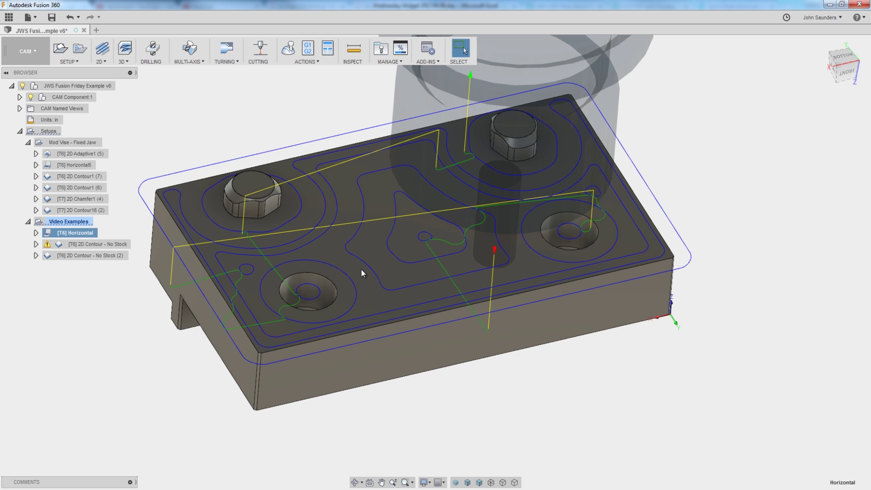
# Step: Display the 2D Contour1 (7) toolpath and examine its corners midway between the two pins up close
pyautogui.click(77, 176)
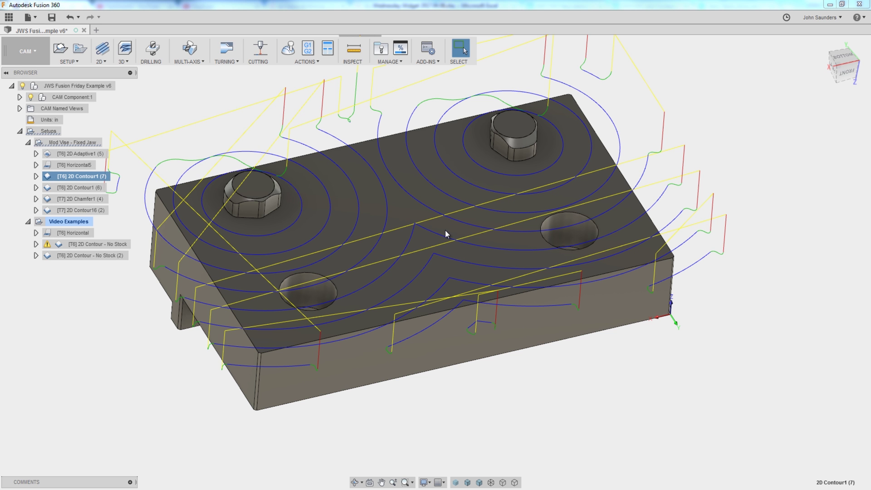
pyautogui.scroll(5, 431, 269)
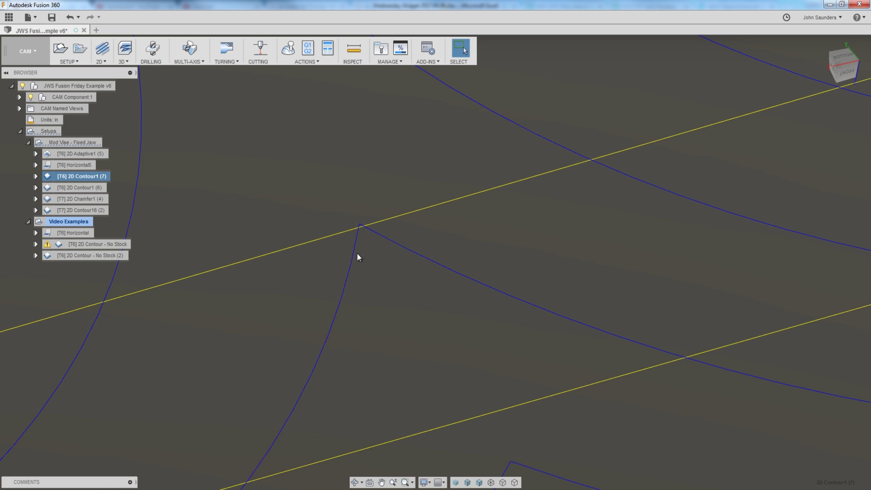
pyautogui.scroll(-5, 358, 258)
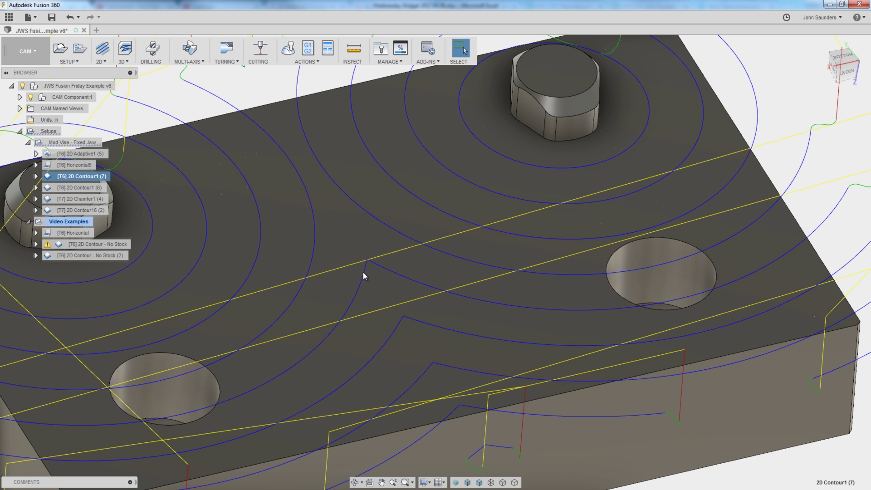
pyautogui.scroll(-5, 364, 276)
pyautogui.scroll(6, 365, 277)
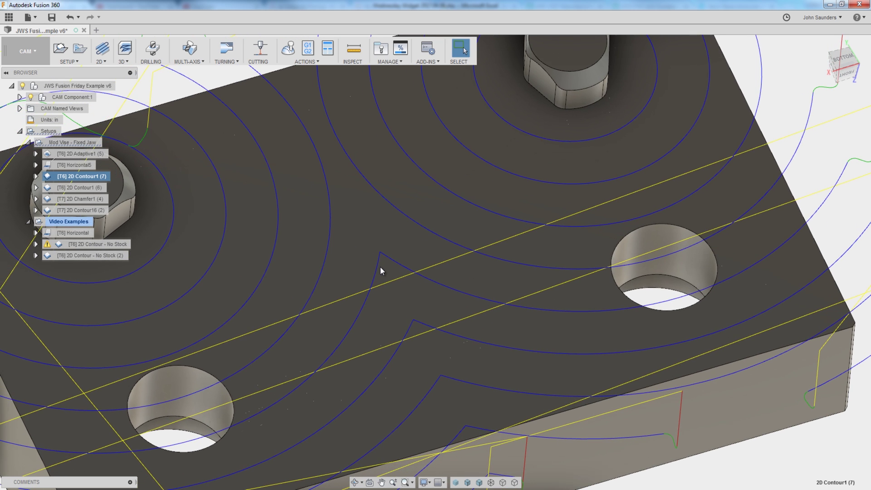
pyautogui.scroll(-5, 377, 267)
pyautogui.scroll(6, 379, 275)
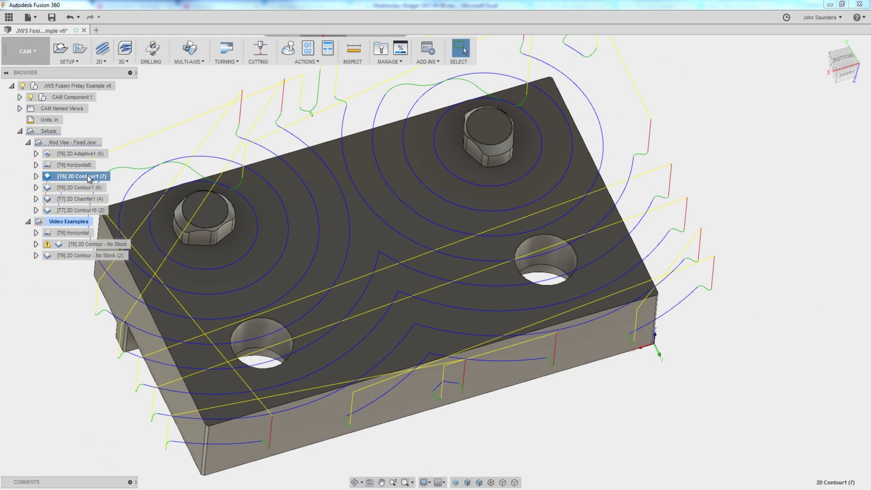
# Step: Review the cutting radius, finishing smoothing and Smoothing options in the passes settings of 2D Contour1 (7), leaving them unchanged
pyautogui.rightClick(89, 176)
pyautogui.click(95, 183)
pyautogui.click(715, 79)
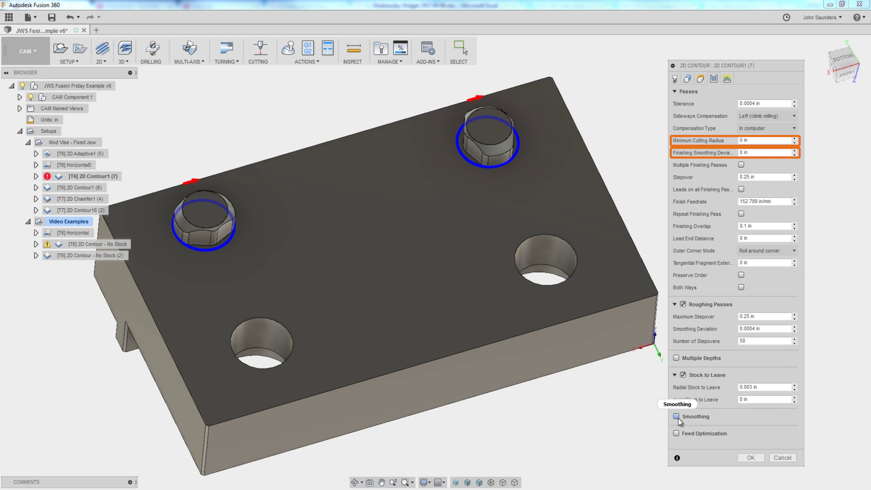
pyautogui.click(779, 457)
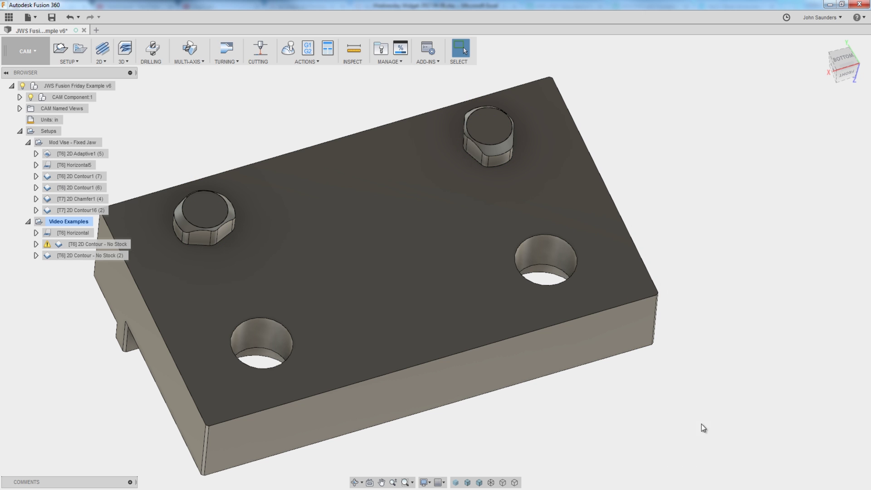
# Step: Reopen the passes settings of 2D Contour1 (7) and check the Roughing Passes parameters without changing them
pyautogui.click(73, 177)
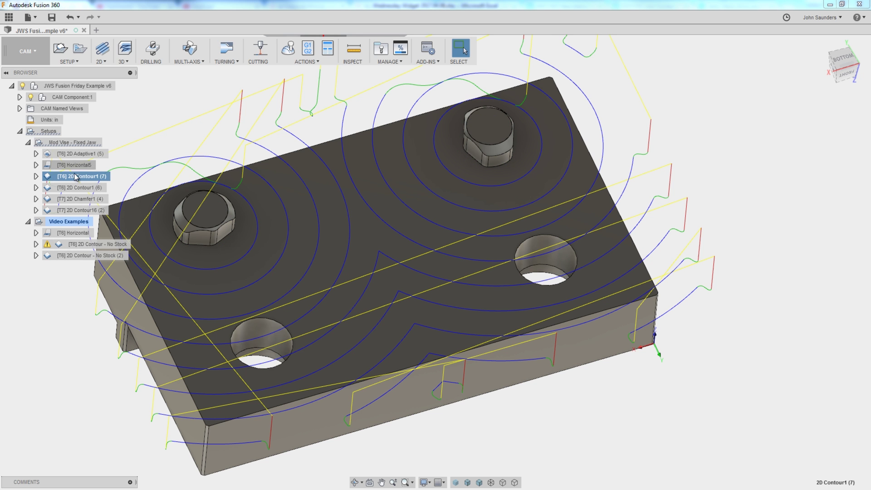
pyautogui.rightClick(75, 176)
pyautogui.click(86, 181)
pyautogui.click(714, 78)
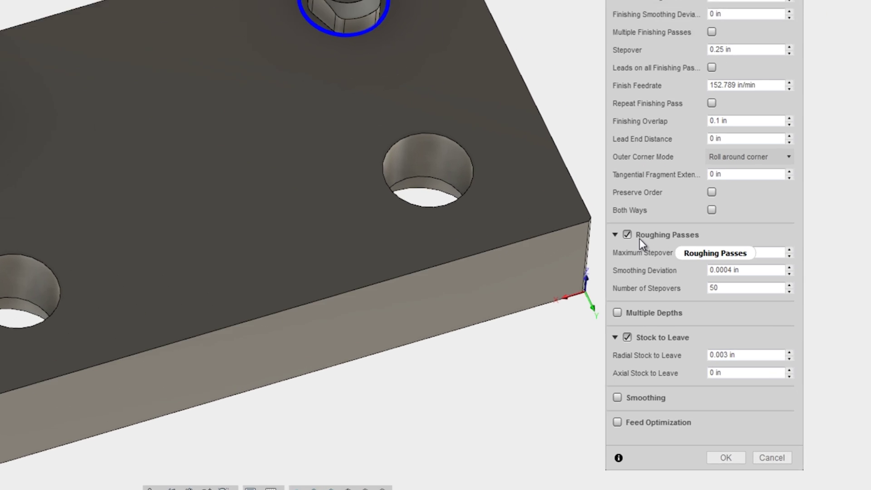
pyautogui.moveTo(645, 234)
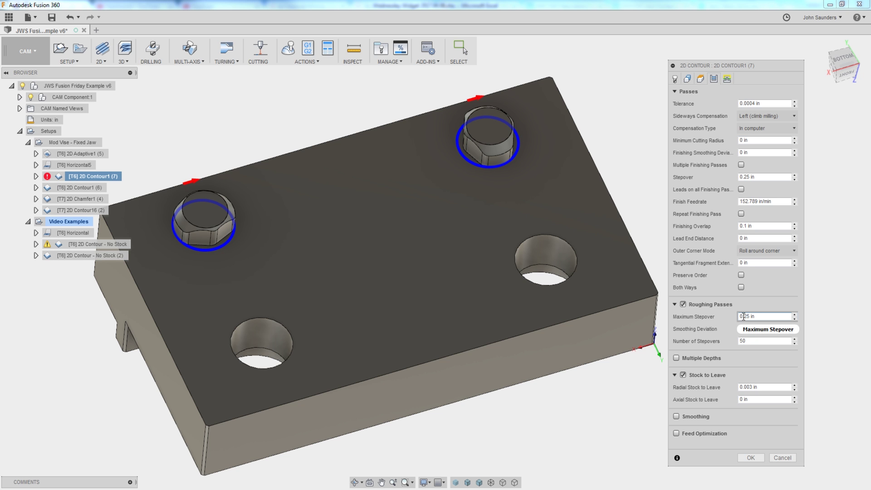
pyautogui.click(788, 456)
# Step: Show the 2D Contour1 (7) toolpath and inspect where its arcs meet in the middle of the face
pyautogui.click(72, 176)
pyautogui.scroll(5, 409, 266)
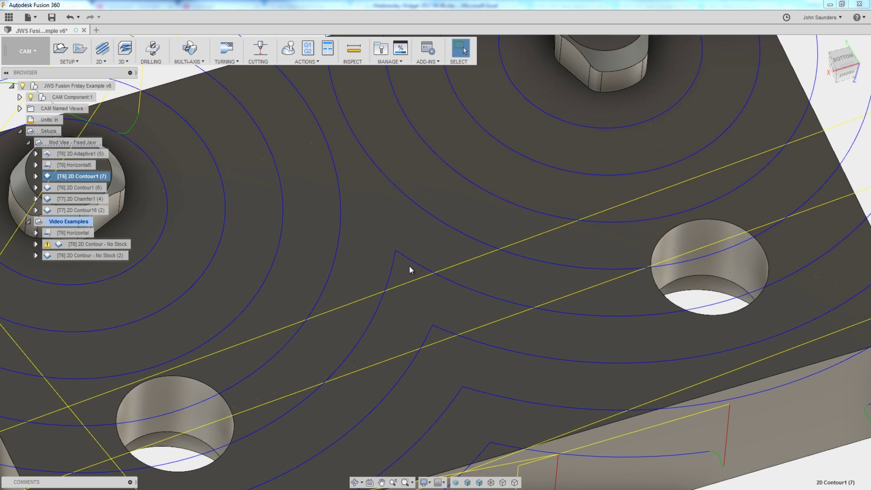
pyautogui.scroll(2, 410, 265)
# Step: Compare the passes settings of 2D Contour1 (7) and 2D Contour - No Stock (2), checking the roughing Smoothing Deviation
pyautogui.rightClick(97, 178)
pyautogui.click(113, 184)
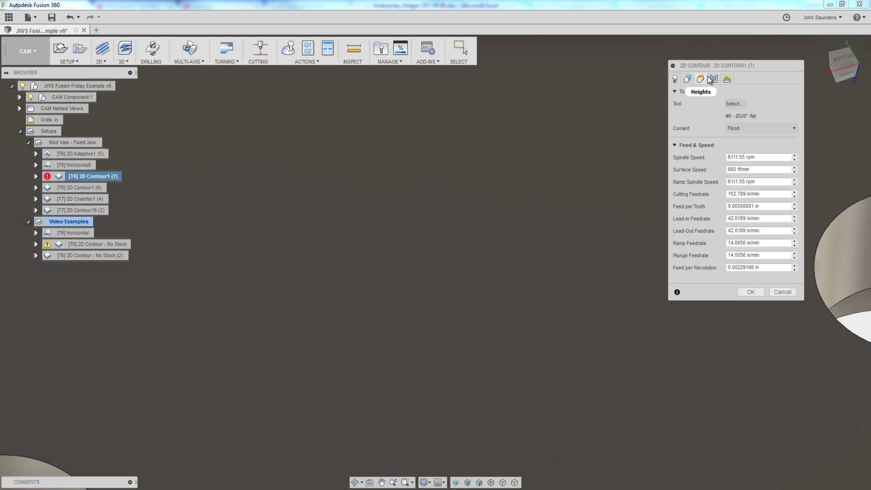
pyautogui.click(712, 79)
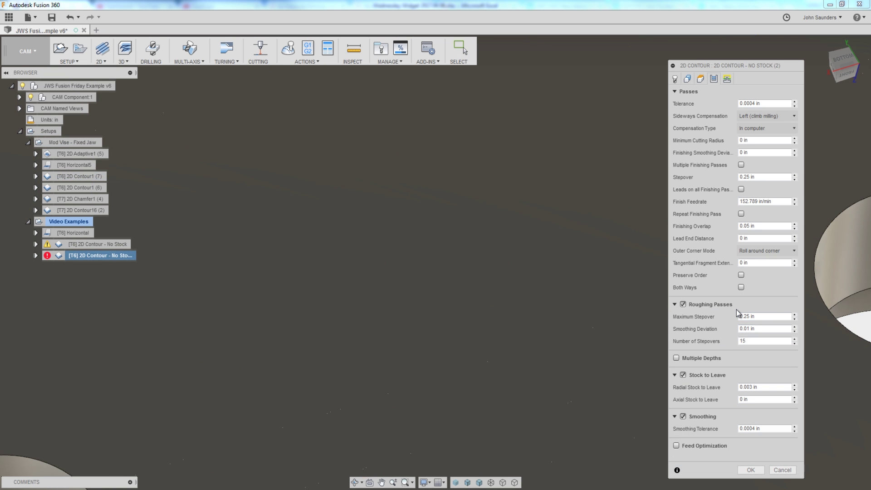
pyautogui.click(745, 329)
pyautogui.click(763, 469)
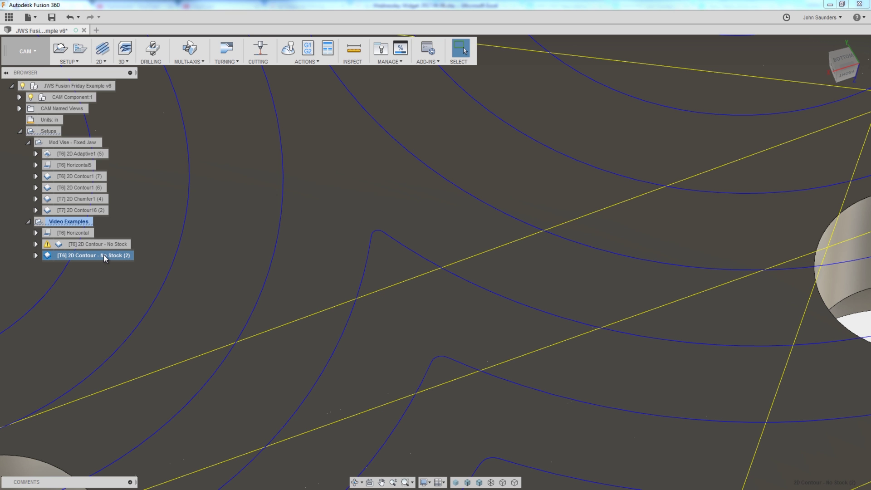
# Step: Examine the corners and the lead-in moves of the 2D Contour - No Stock (2) toolpath
pyautogui.scroll(2, 374, 268)
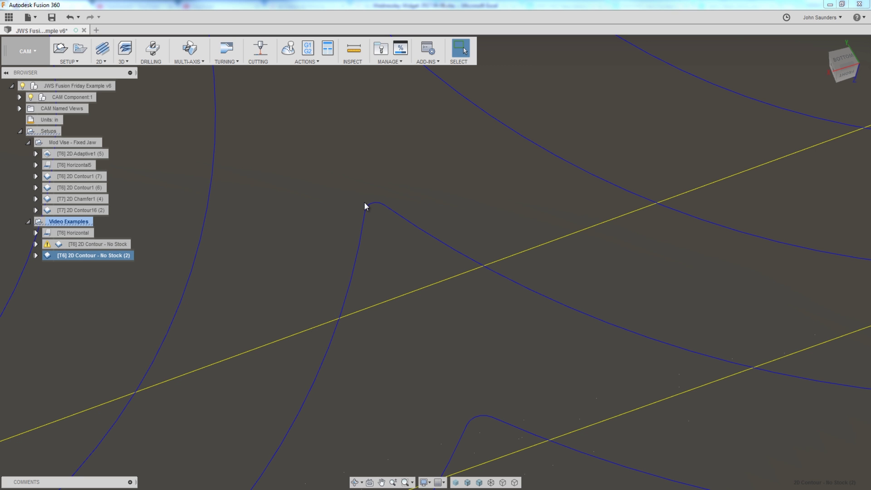
pyautogui.scroll(-10, 364, 213)
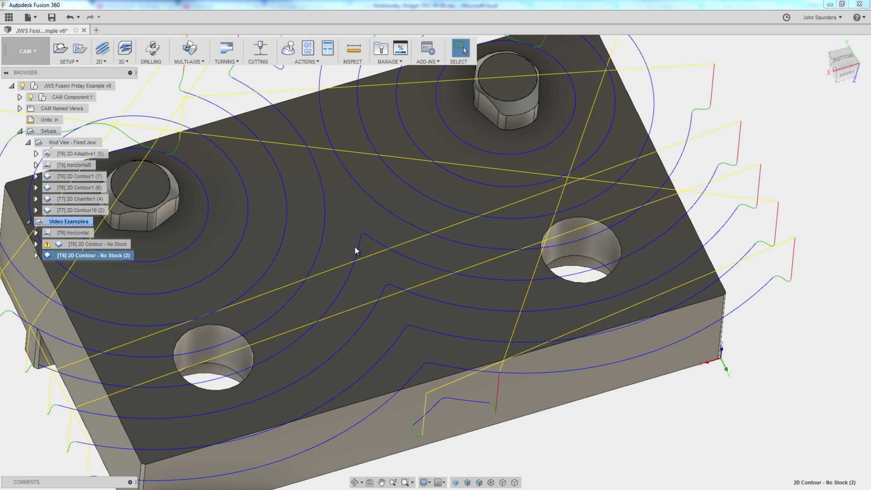
pyautogui.scroll(10, 732, 194)
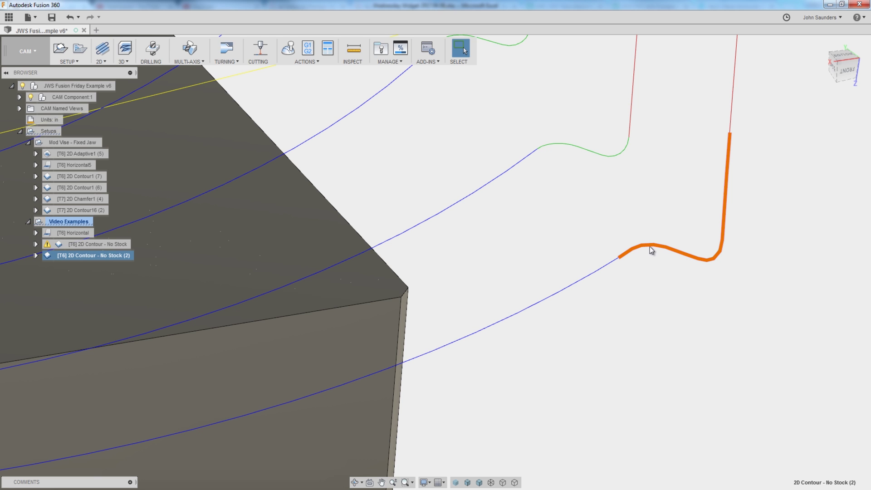
pyautogui.scroll(-5, 637, 249)
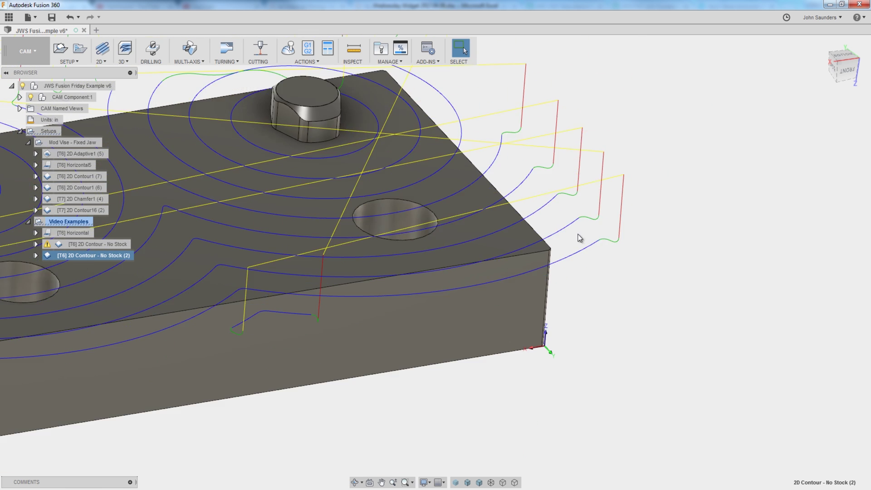
pyautogui.scroll(-5, 437, 202)
pyautogui.keyDown('shift'); pyautogui.moveTo(437, 203); pyautogui.dragTo(524, 230, button='middle'); pyautogui.keyUp('shift')
pyautogui.scroll(5, 477, 256)
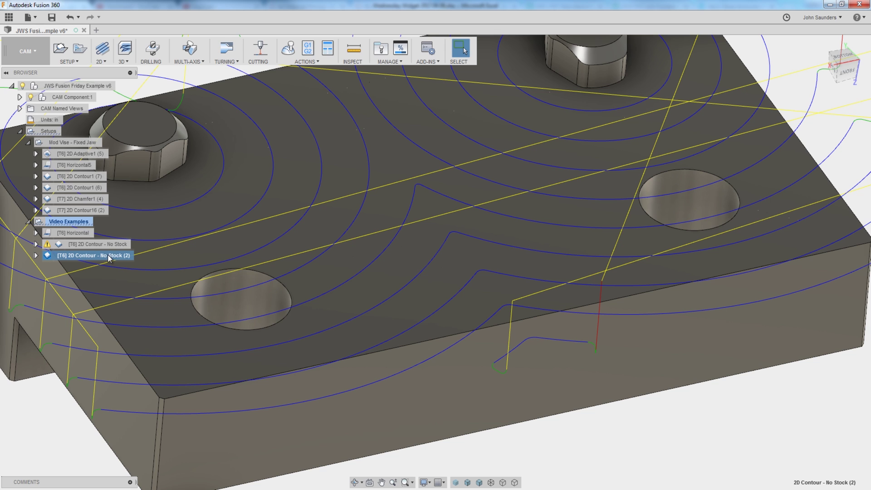
# Step: Open the passes settings of the 2D Contour1 (6) operation around the pins
pyautogui.rightClick(86, 187)
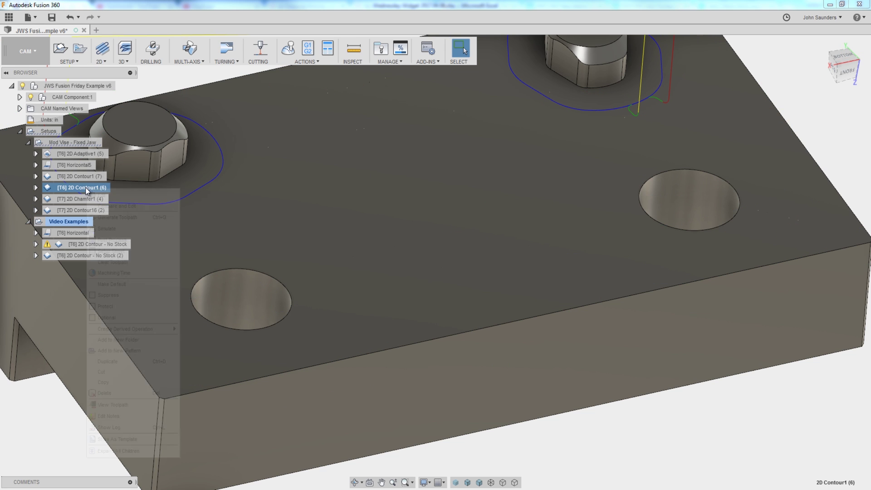
pyautogui.click(87, 194)
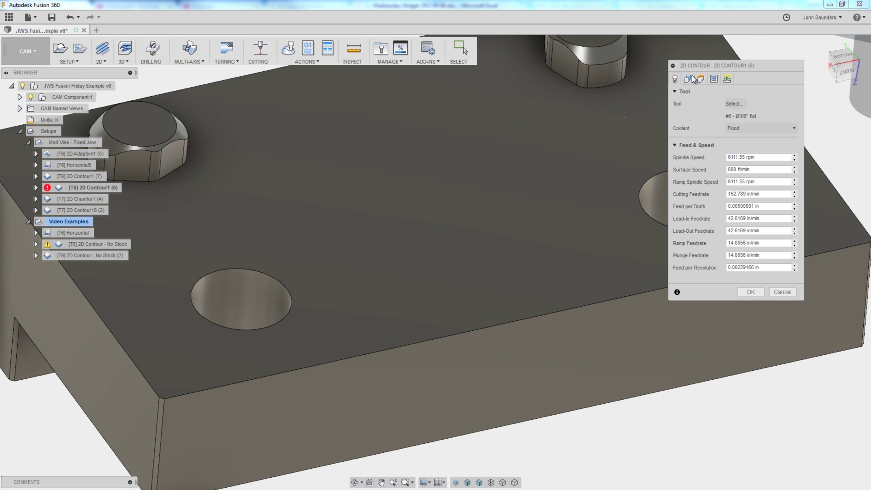
pyautogui.click(713, 79)
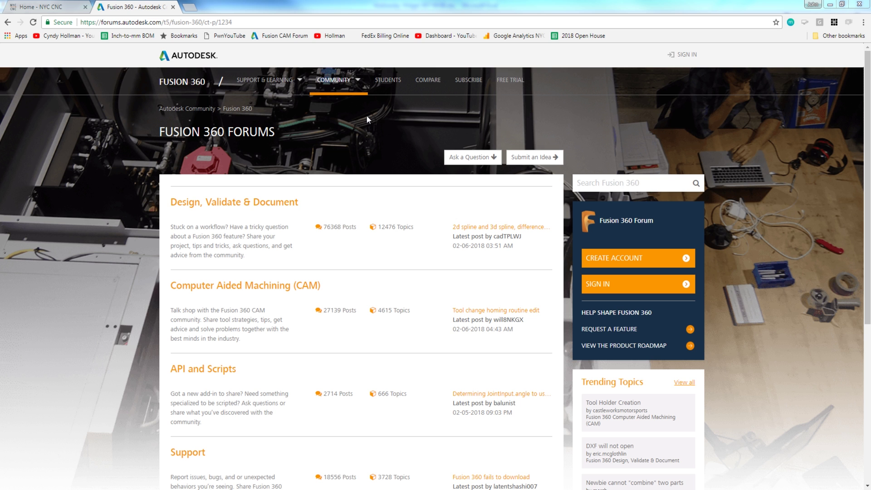
# Step: Look through the category list of the Fusion 360 forums in the browser
pyautogui.scroll(-1, 367, 116)
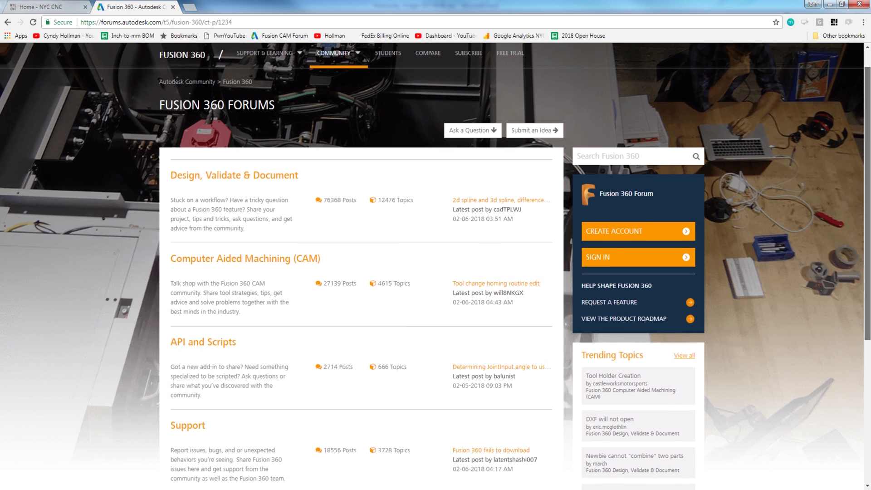
pyautogui.scroll(1, 436, 265)
pyautogui.scroll(-1, 436, 265)
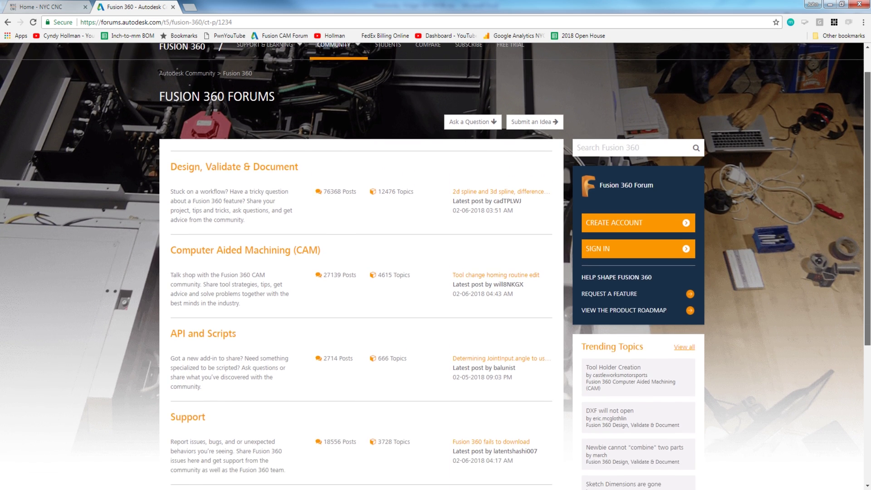
pyautogui.scroll(-1, 435, 265)
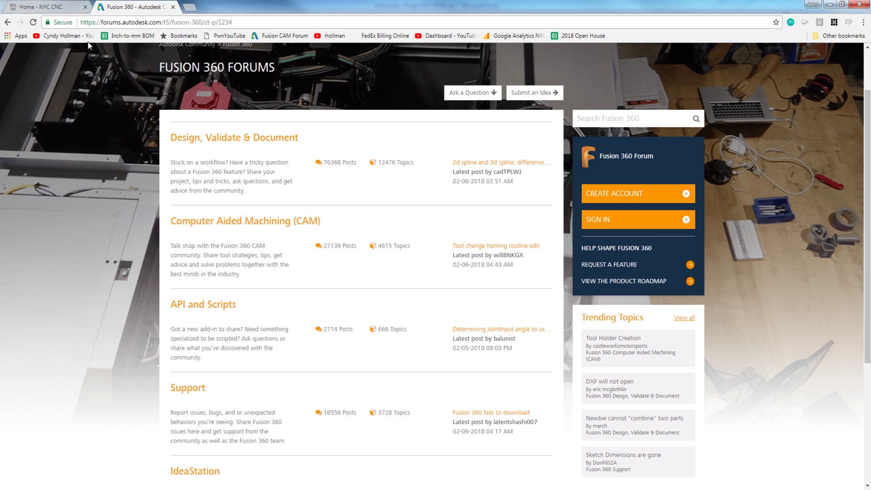
# Step: Switch to the NYC CNC website and open its Fusion 360 tutorials page
pyautogui.click(52, 10)
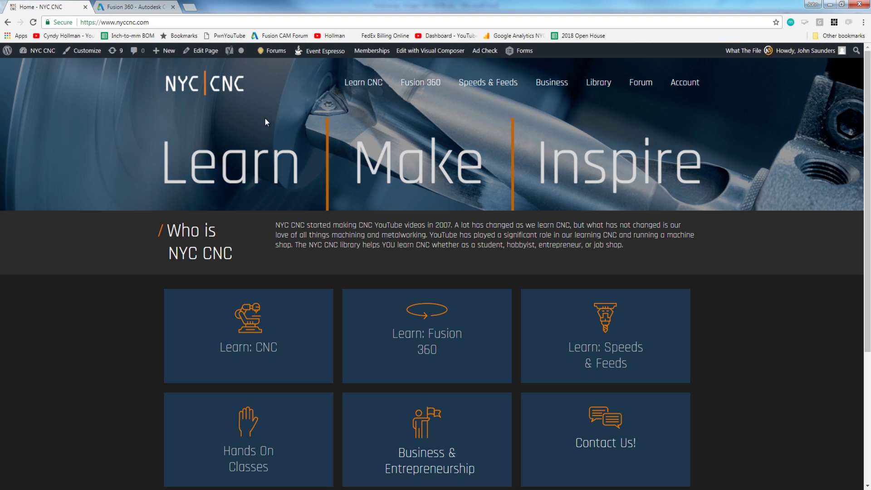
pyautogui.click(421, 83)
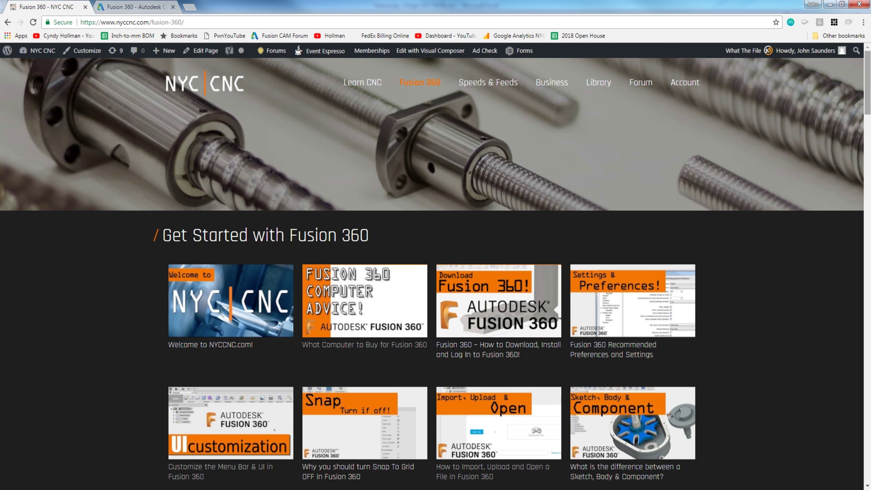
# Step: Look through the Get Started with Fusion 360 tutorials on the NYC CNC page
pyautogui.scroll(-4, 435, 272)
pyautogui.scroll(-5, 436, 272)
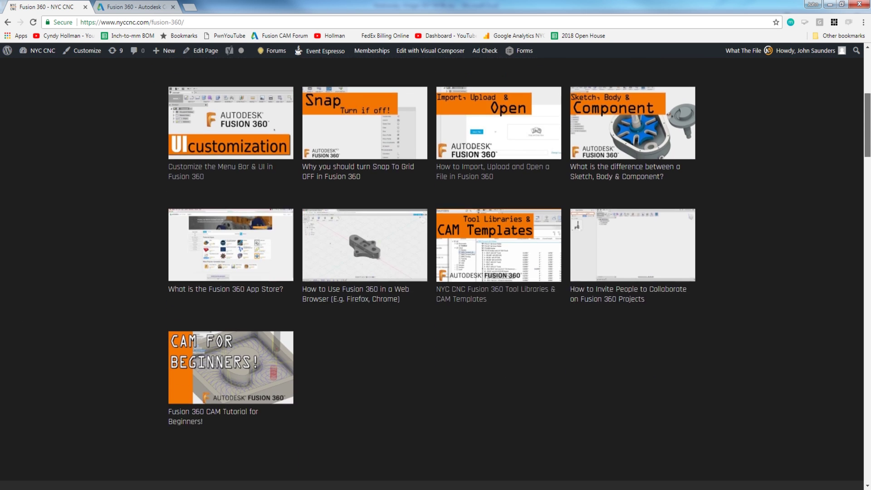
pyautogui.scroll(9, 435, 272)
pyautogui.moveTo(408, 89)
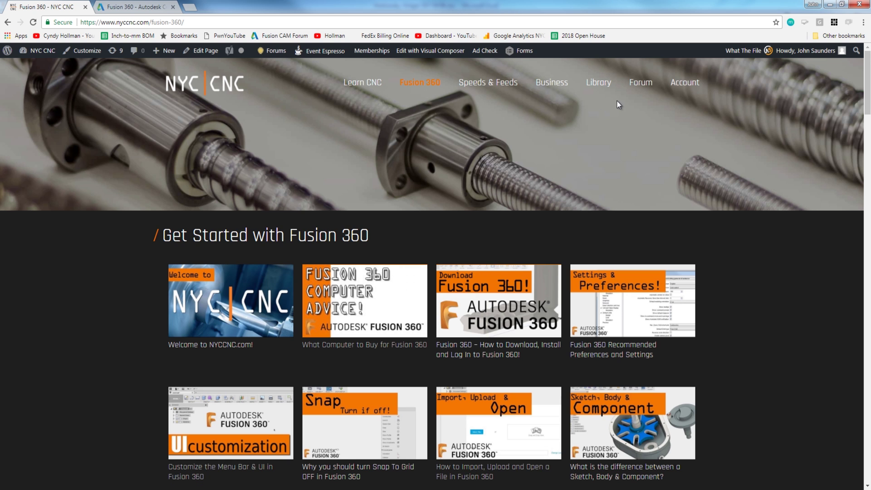
# Step: Open the NYC CNC site's Library page and look through its video filter categories
pyautogui.click(604, 88)
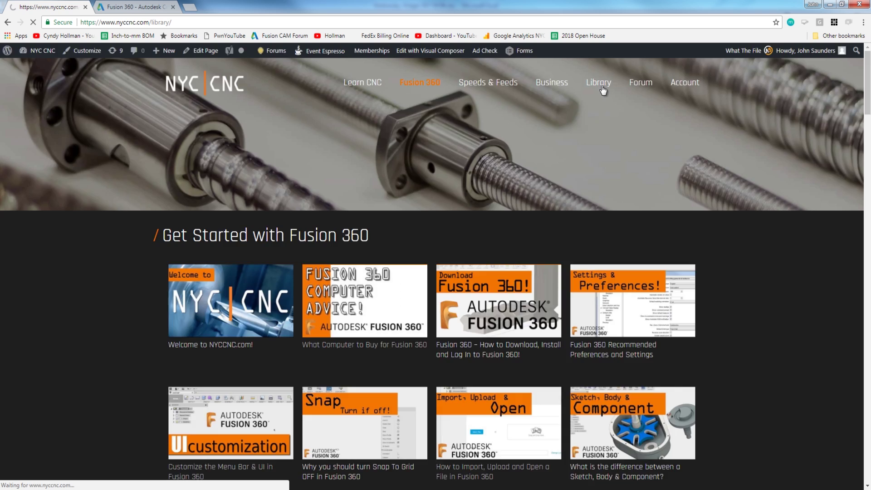
pyautogui.scroll(-4, 182, 195)
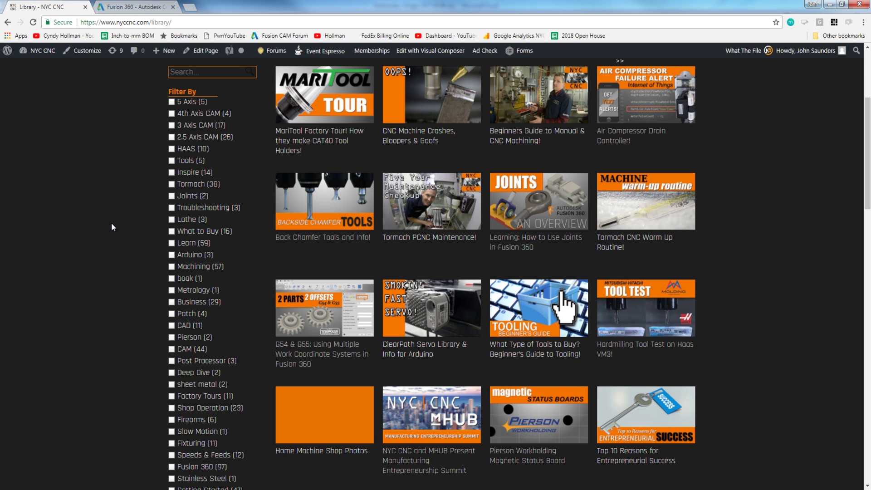
pyautogui.scroll(1, 112, 224)
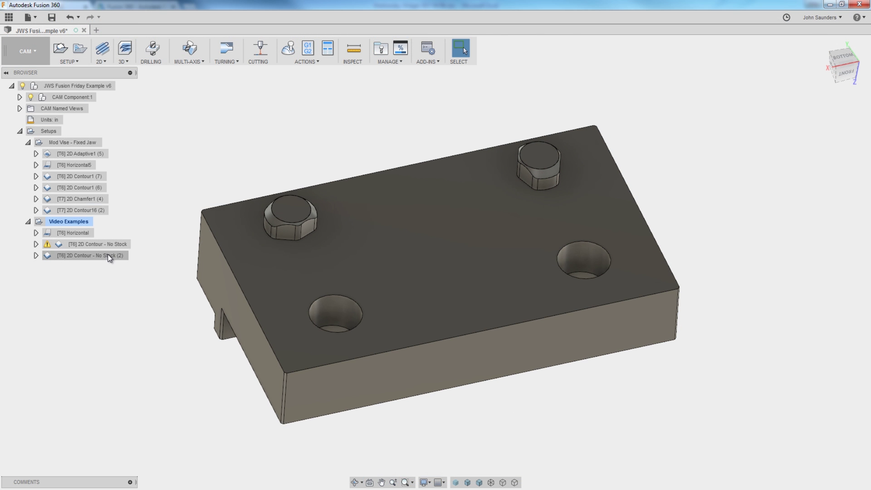
# Step: Switch to Fusion 360, preview the 2D Contour - No Stock (2) toolpath, and open the passes settings of 2D Contour - No Stock
pyautogui.click(108, 255)
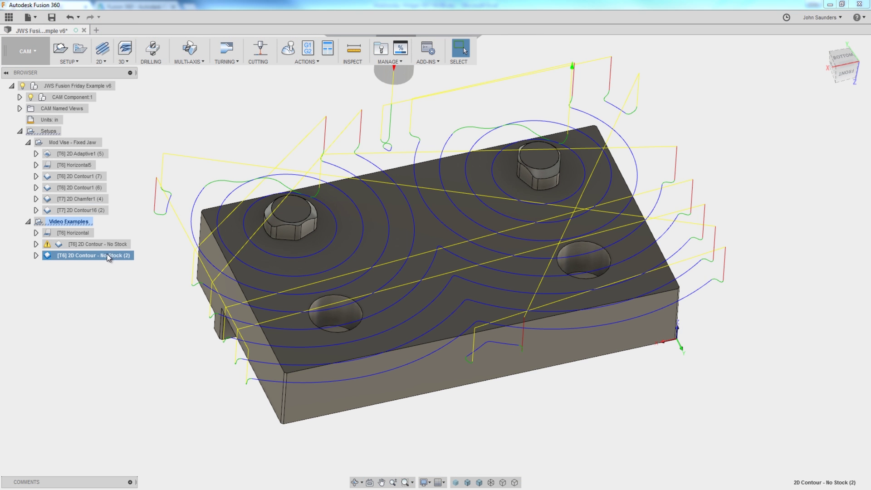
pyautogui.click(138, 213)
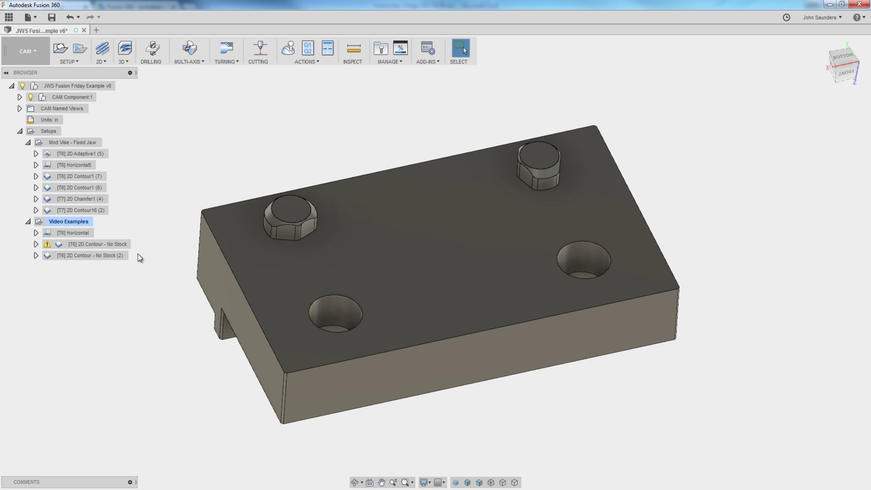
pyautogui.click(121, 245)
pyautogui.click(146, 17)
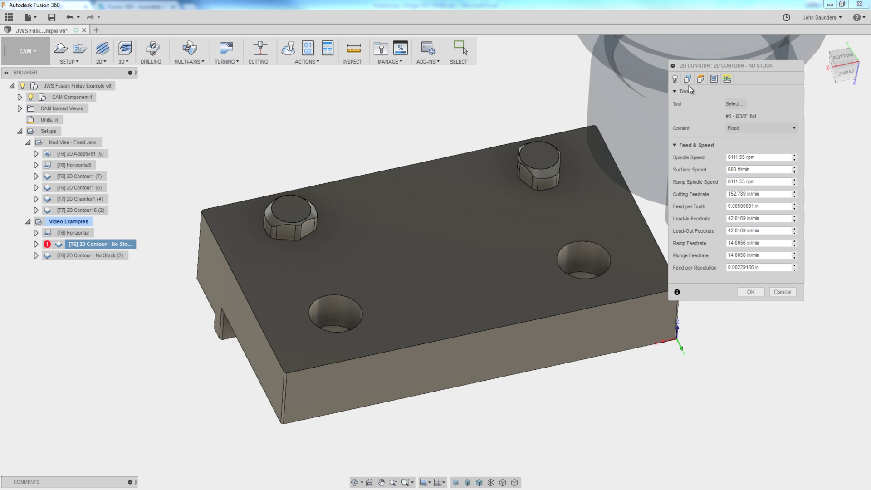
pyautogui.click(688, 81)
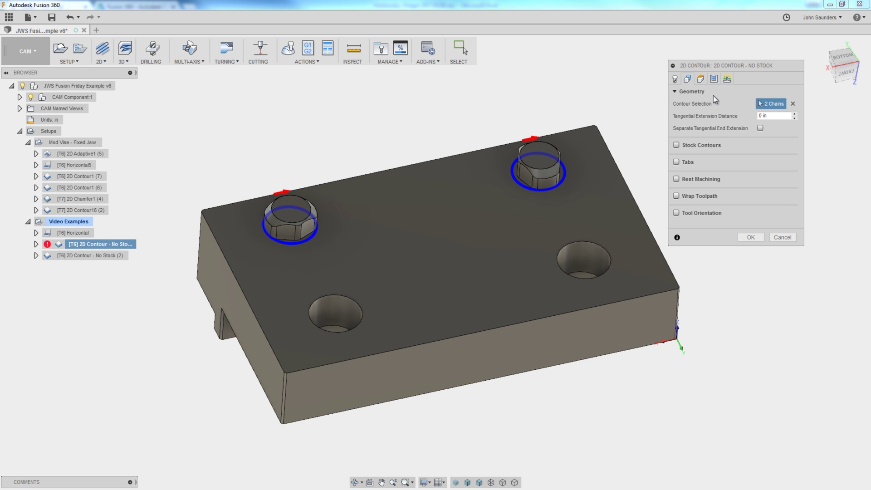
pyautogui.click(714, 80)
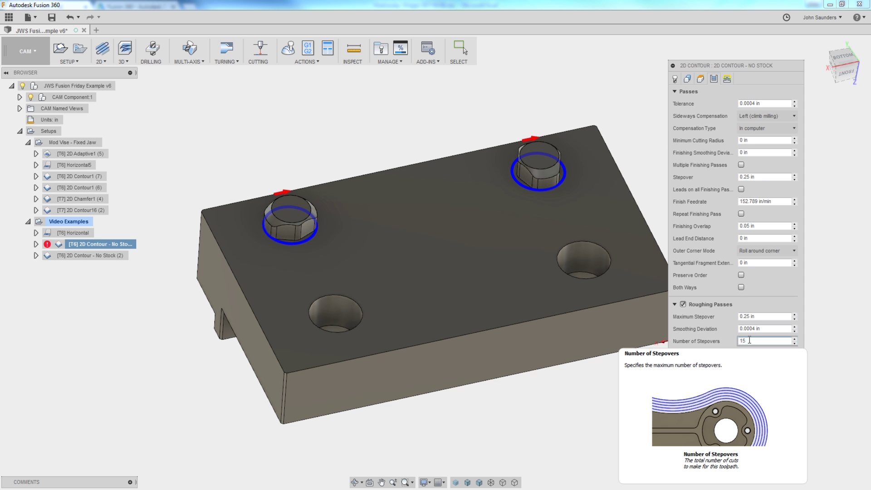
# Step: Calculate the total roughing width in the Windows Calculator as 15 stepovers times 0.25, and close it
pyautogui.press('super')
pyautogui.write('calc')
pyautogui.press('Return')
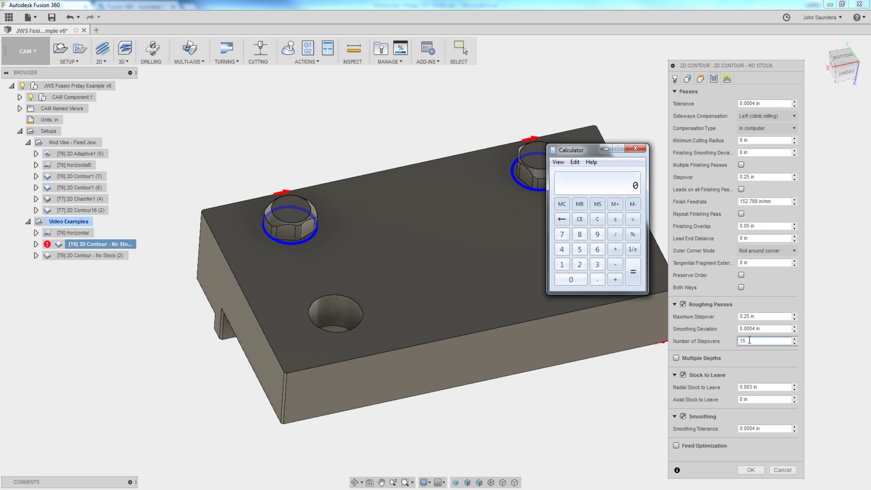
pyautogui.write('15')
pyautogui.write('*.2')
pyautogui.write('5')
pyautogui.press('Return')
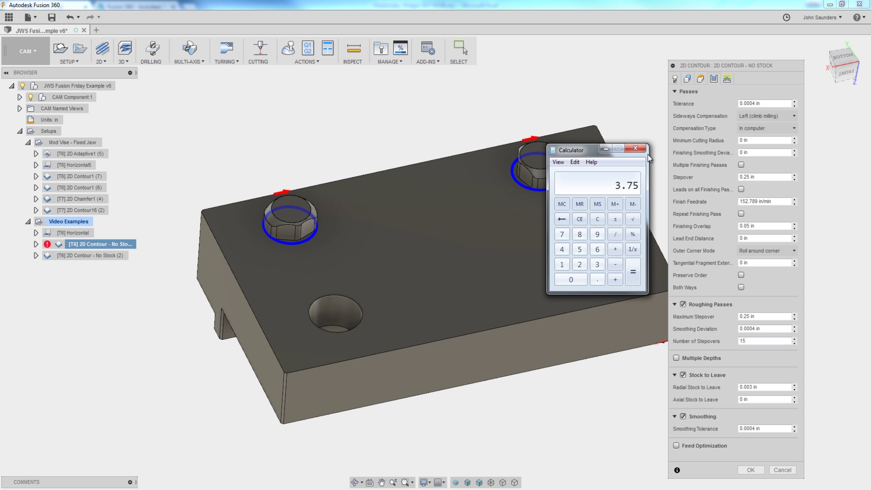
pyautogui.click(635, 148)
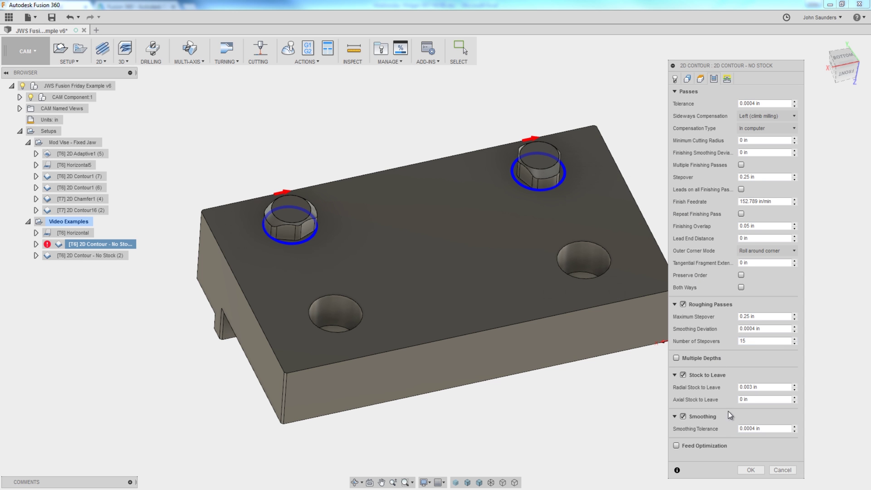
# Step: Accept the 2D Contour - No Stock settings and compare its toolpath with that of 2D Contour - No Stock (2)
pyautogui.click(750, 470)
pyautogui.scroll(-3, 399, 257)
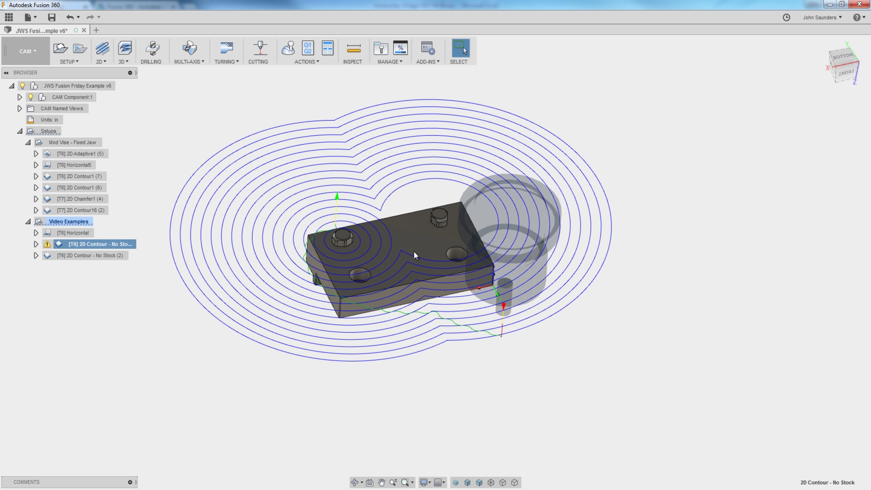
pyautogui.keyDown('shift'); pyautogui.moveTo(414, 252); pyautogui.dragTo(326, 248, button='middle'); pyautogui.keyUp('shift')
pyautogui.scroll(5, 474, 233)
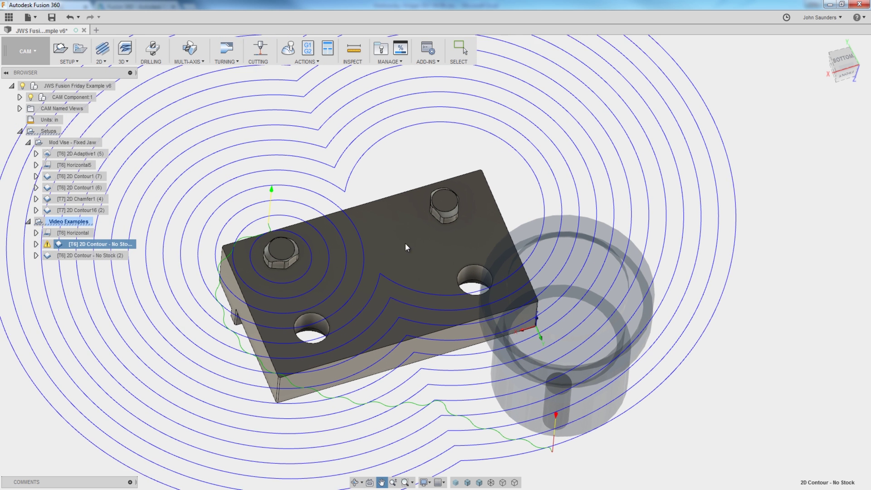
pyautogui.click(105, 256)
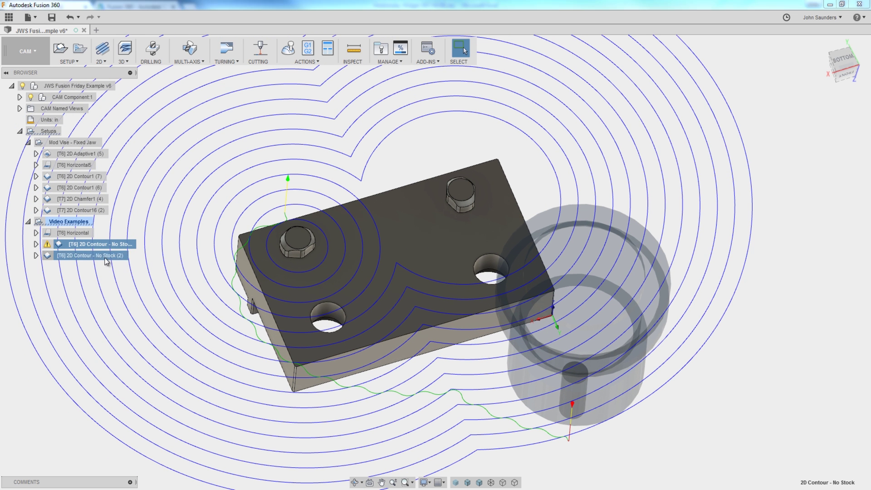
# Step: Reopen the 2D Contour - No Stock operation for editing and enable Stock Contours in its geometry settings
pyautogui.rightClick(88, 245)
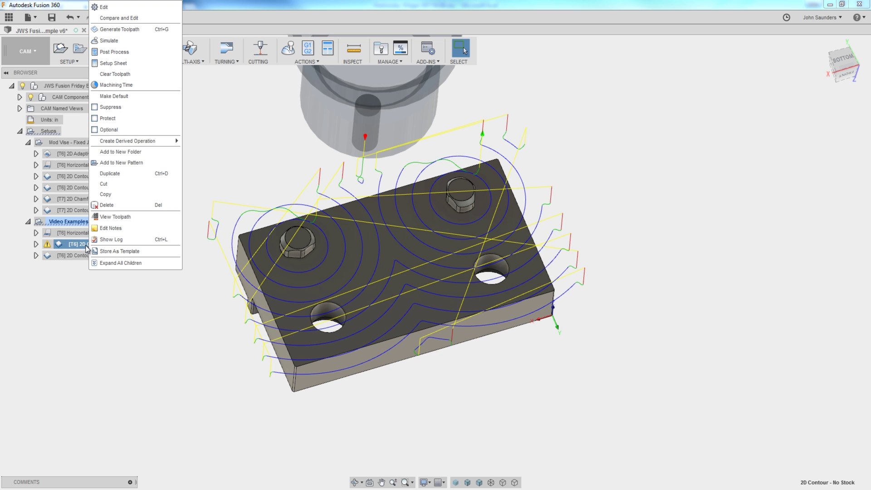
pyautogui.click(137, 6)
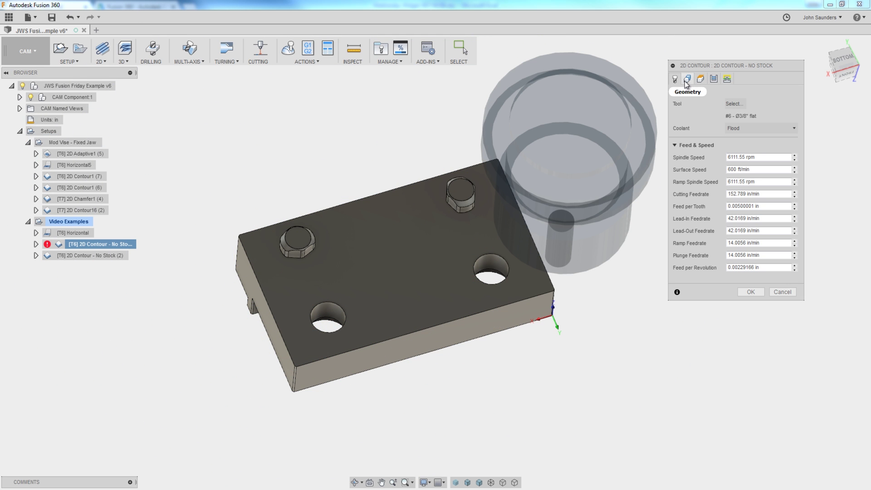
pyautogui.click(687, 81)
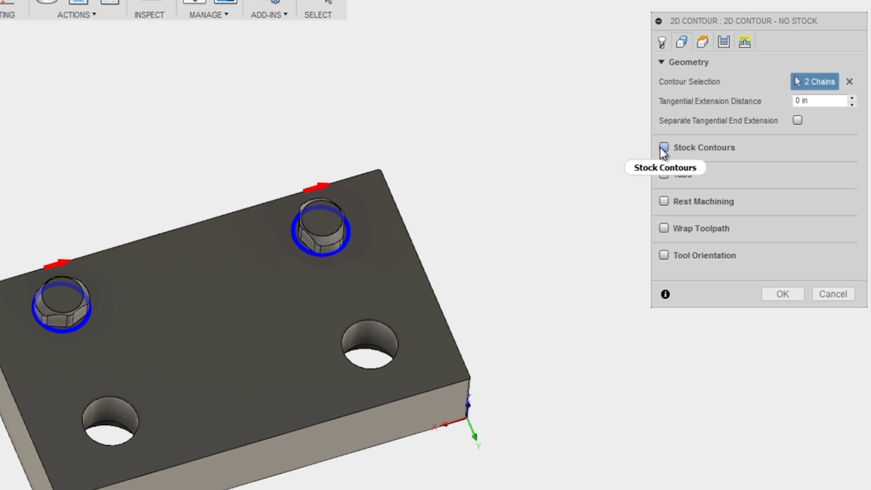
pyautogui.click(677, 145)
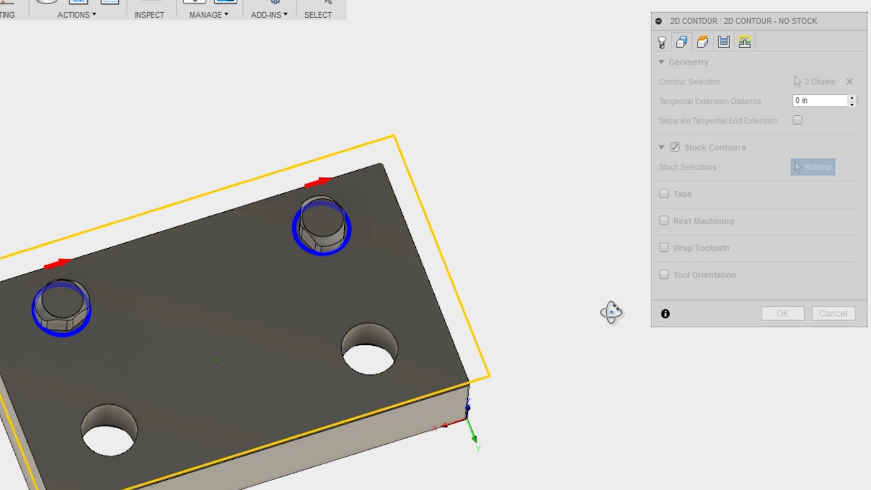
# Step: Set the outer edge chain of the jaw's top face as the stock contour and regenerate the toolpath
pyautogui.keyDown('shift'); pyautogui.moveTo(609, 311); pyautogui.dragTo(613, 337, button='middle'); pyautogui.keyUp('shift')
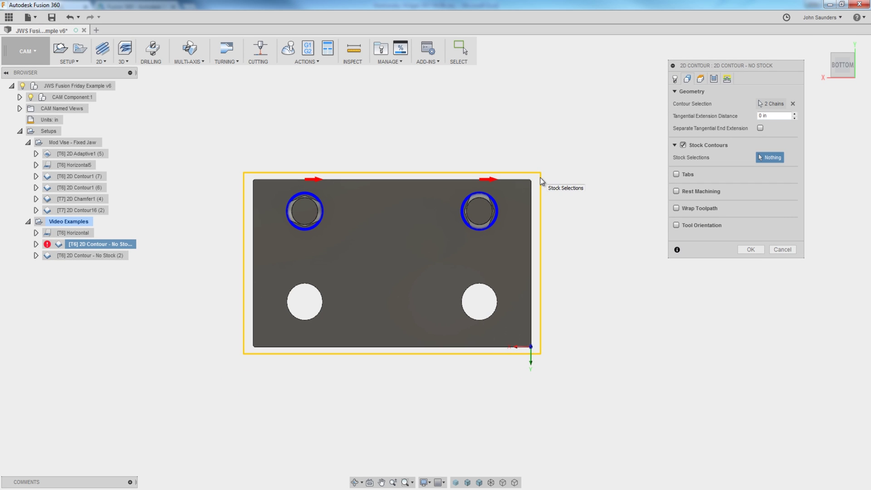
pyautogui.click(69, 222)
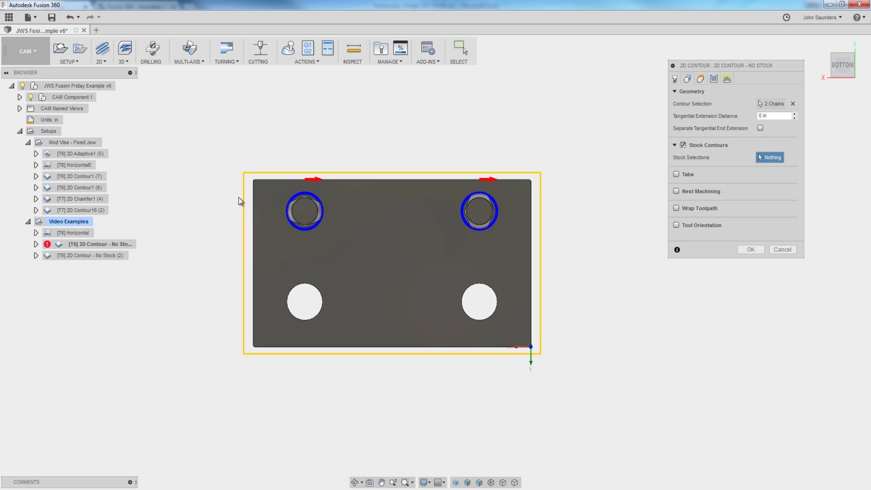
pyautogui.keyDown('shift'); pyautogui.moveTo(216, 243); pyautogui.dragTo(222, 196, button='middle'); pyautogui.keyUp('shift')
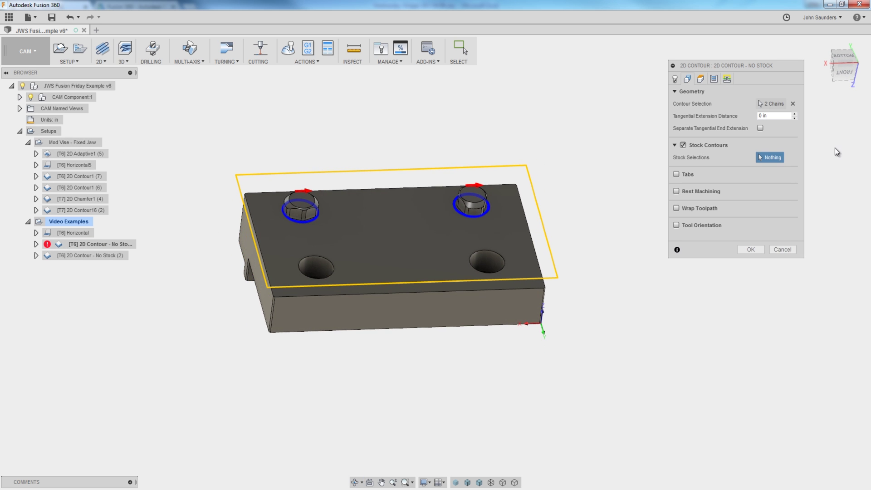
pyautogui.click(537, 289)
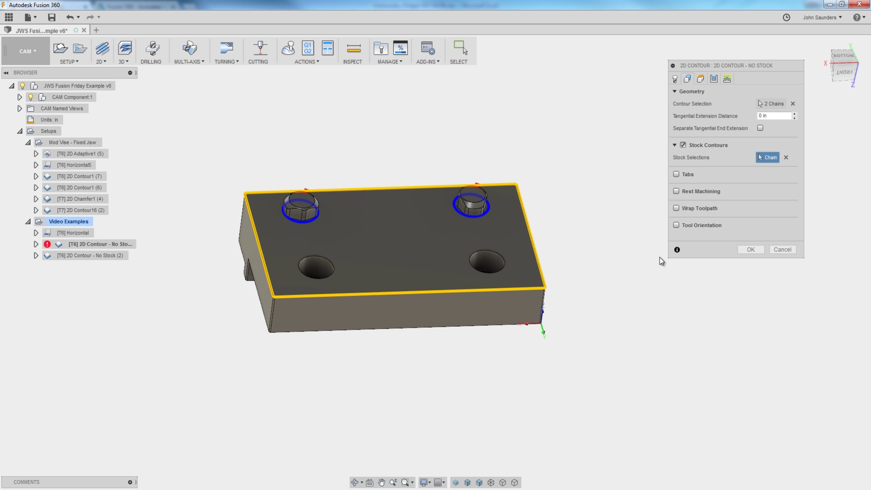
pyautogui.click(751, 249)
pyautogui.scroll(3, 368, 171)
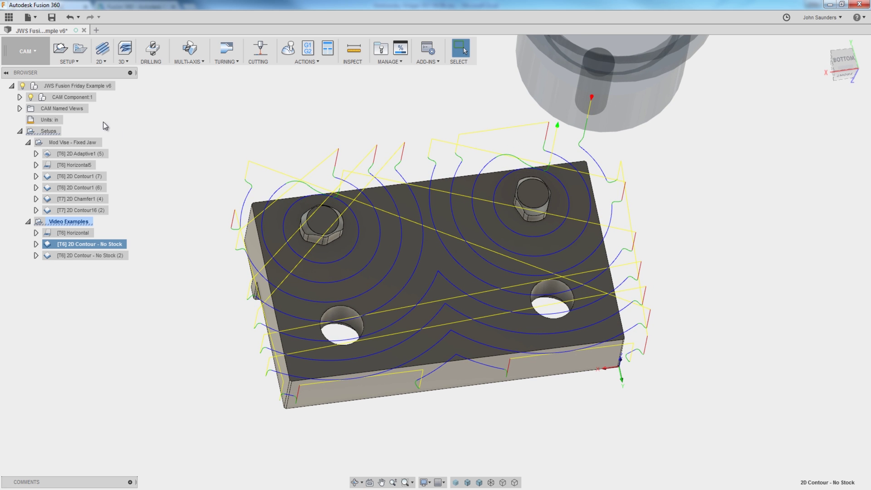
# Step: Examine the 2D Contour - No Stock toolpath around the jaw's edges from several angles
pyautogui.click(31, 61)
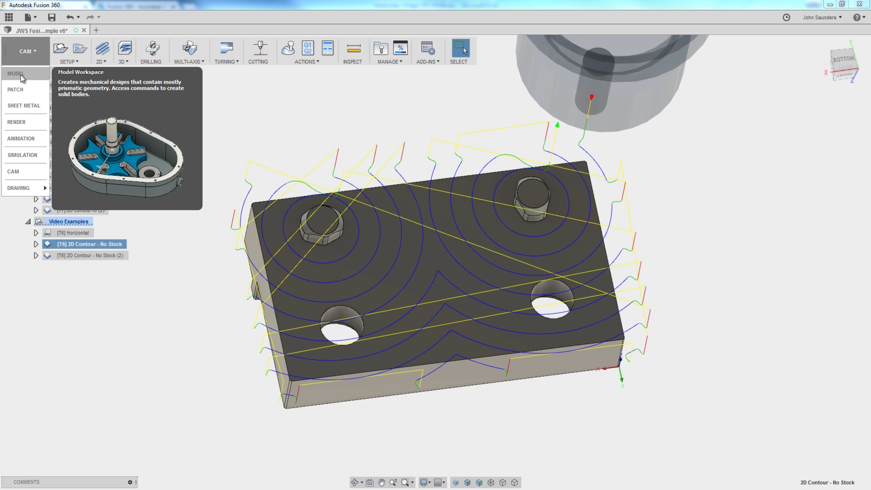
pyautogui.click(270, 160)
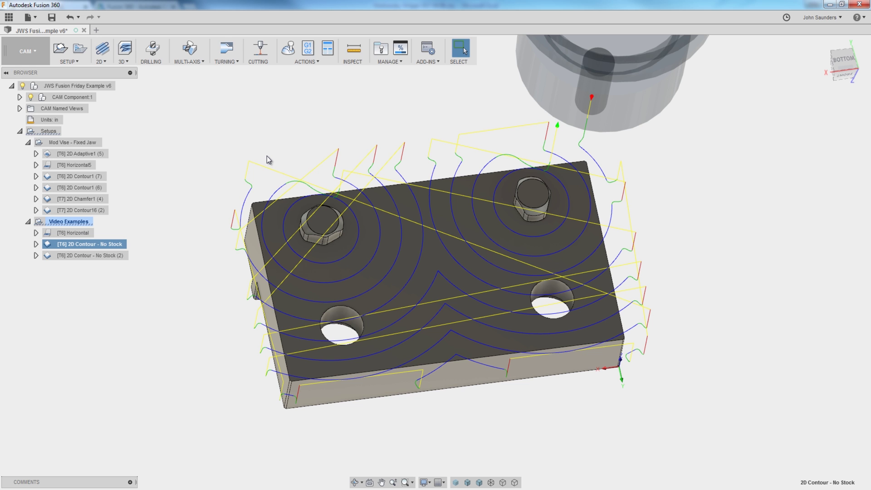
pyautogui.keyDown('shift'); pyautogui.moveTo(264, 140); pyautogui.dragTo(260, 137, button='middle'); pyautogui.keyUp('shift')
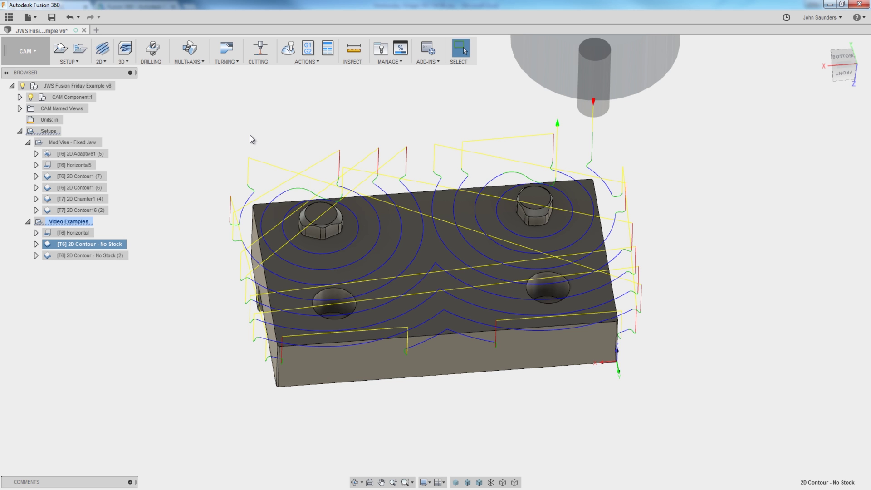
pyautogui.keyDown('shift'); pyautogui.moveTo(320, 170); pyautogui.dragTo(453, 287, button='middle'); pyautogui.keyUp('shift')
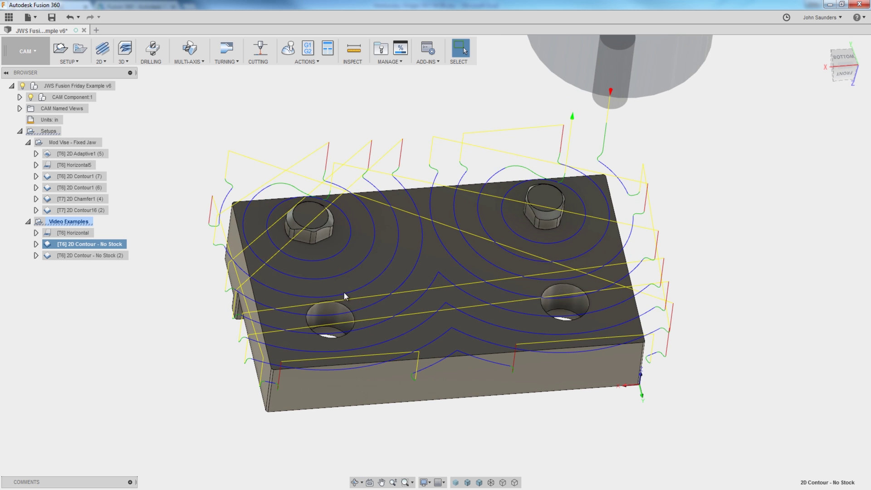